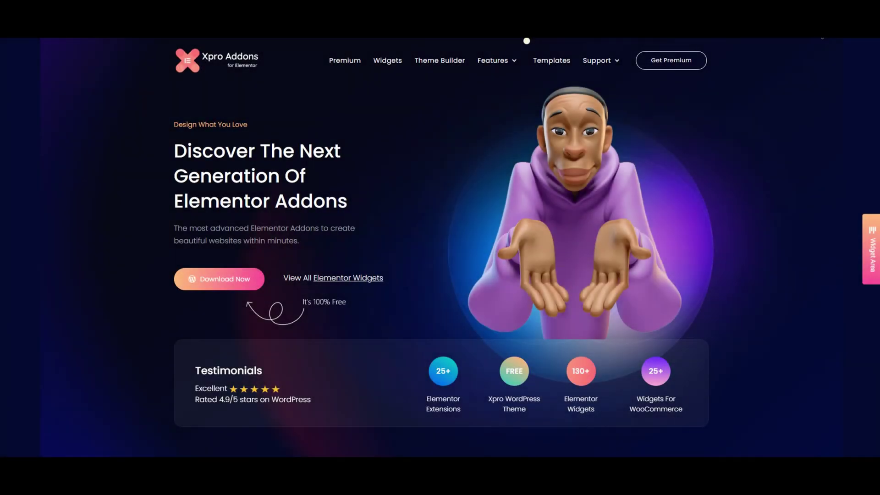
Step: Fill the Download Now form with a saved name and an e-mail address, then send it
left_click(246, 287)
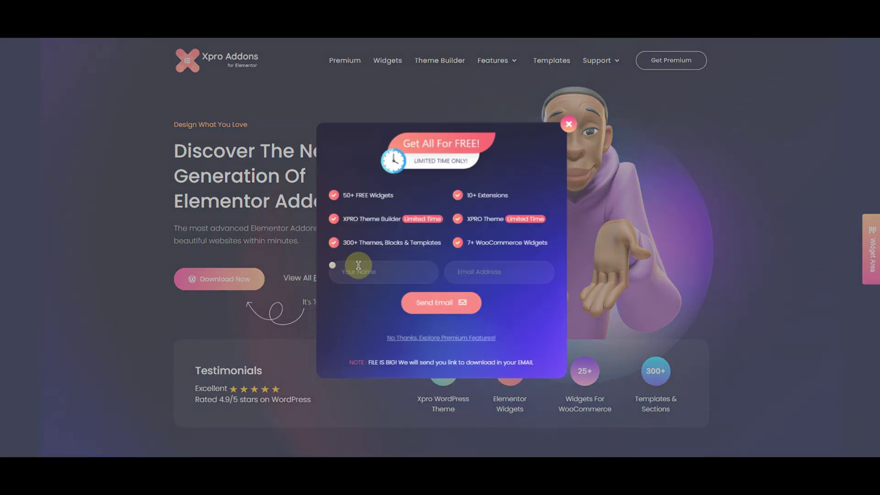
left_click(368, 269)
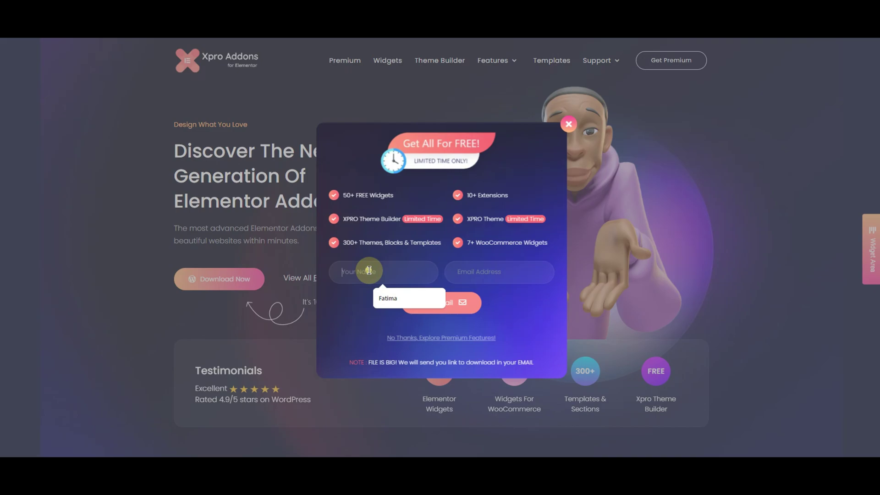
left_click(394, 298)
left_click(507, 276)
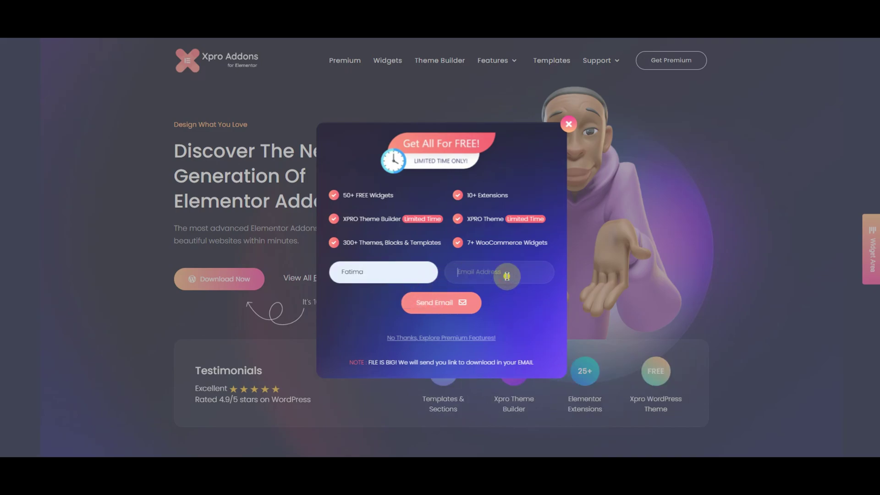
left_click(456, 306)
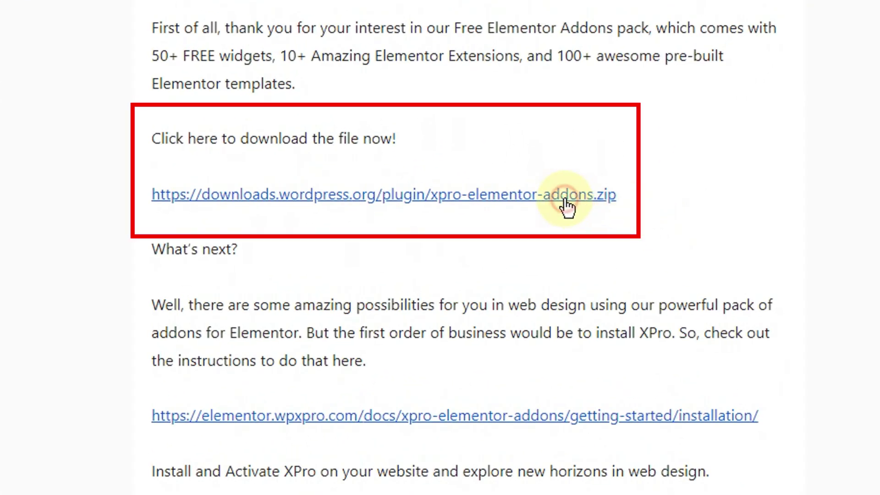
Step: Scroll down the Xpro welcome e-mail to reach the zip download link
scroll(567, 206, "down", 1)
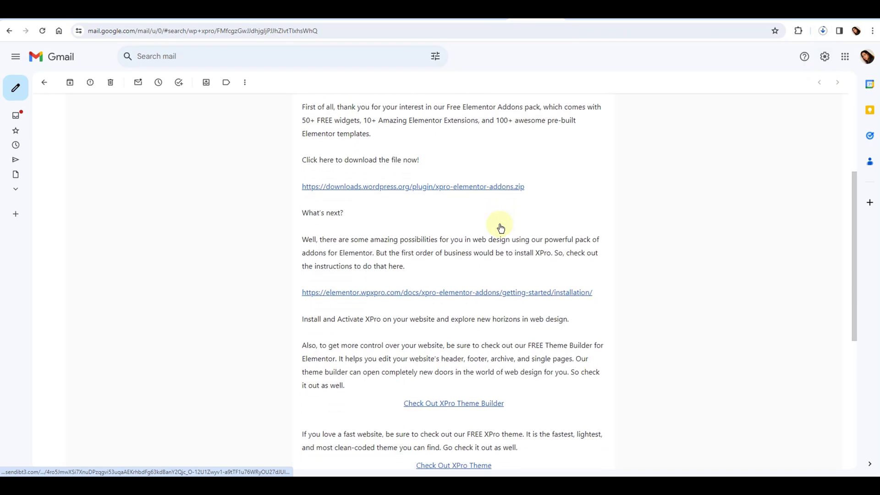
scroll(500, 228, "down", 1)
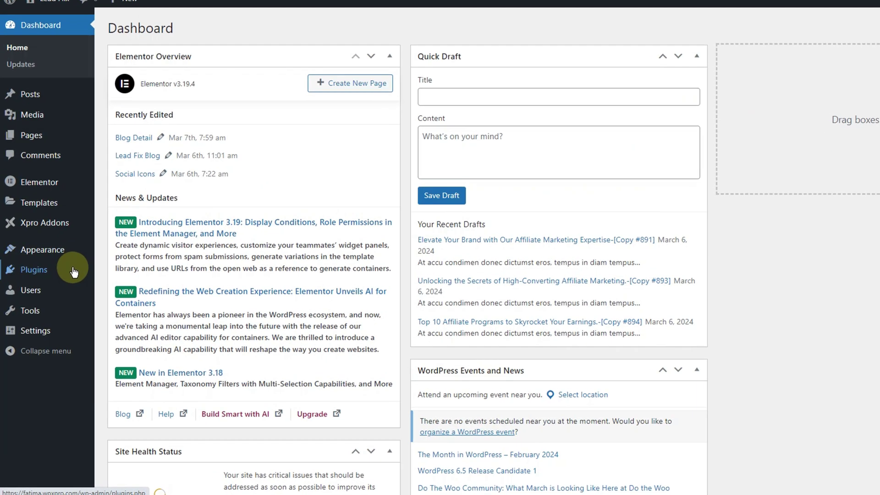
Step: Upload xpro-elementor-addons.zip through Add New Plugin, install it and activate it
mouse_move(73, 271)
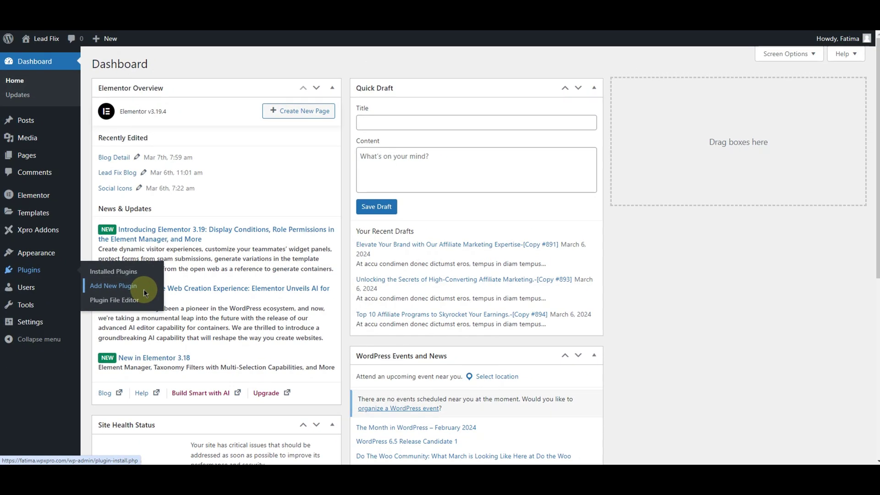
left_click(143, 291)
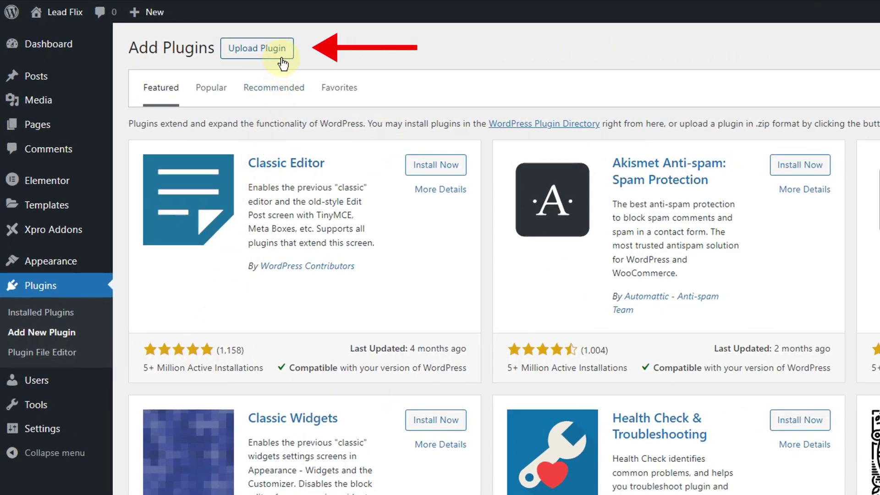
left_click(282, 58)
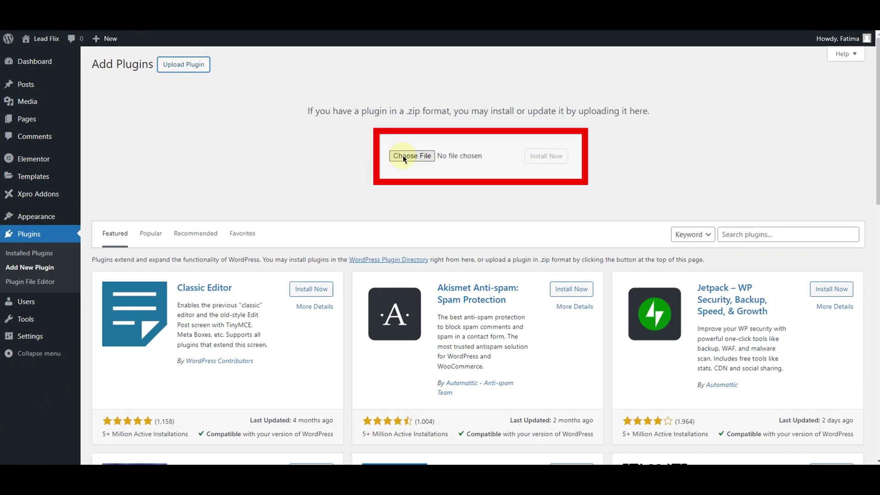
left_click(404, 156)
left_click(100, 80)
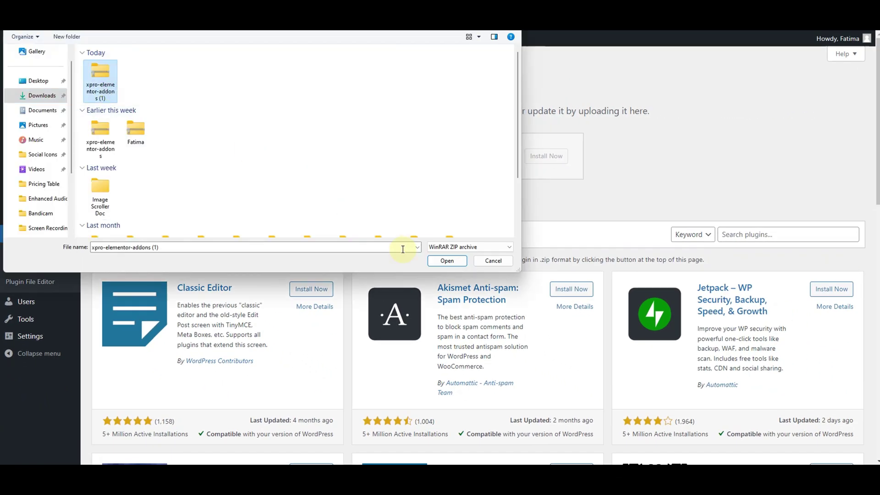
left_click(447, 260)
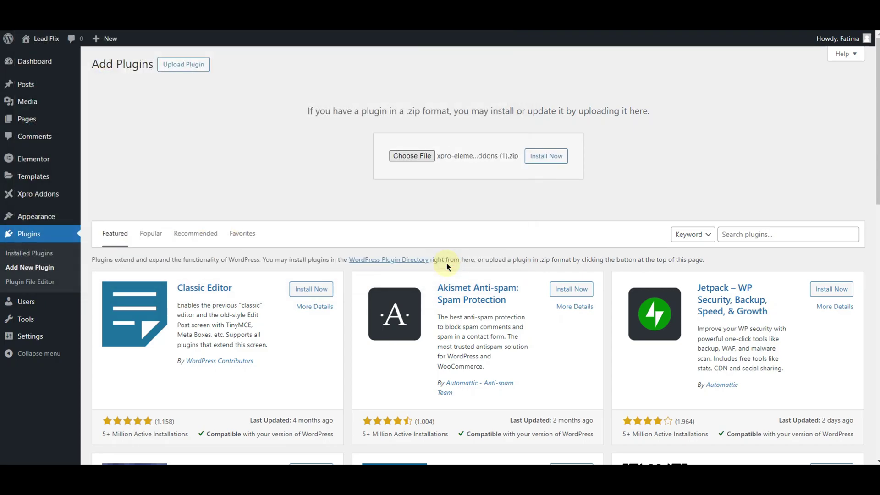
left_click(560, 158)
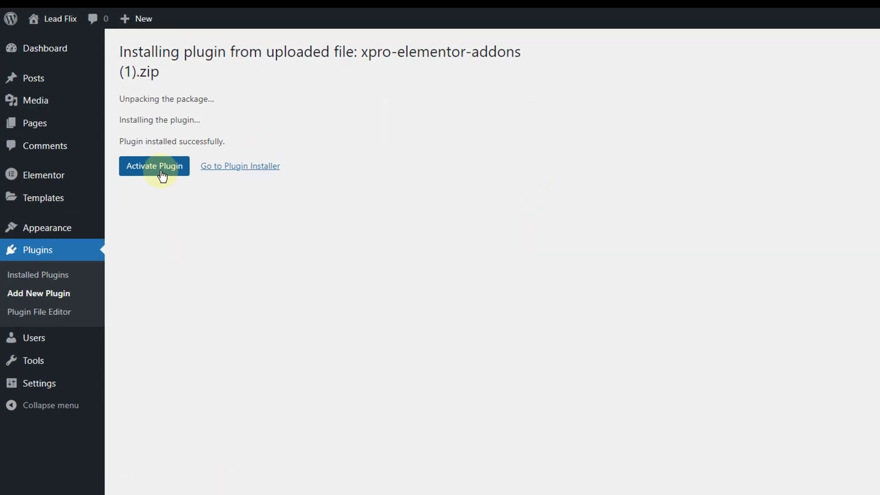
left_click(174, 178)
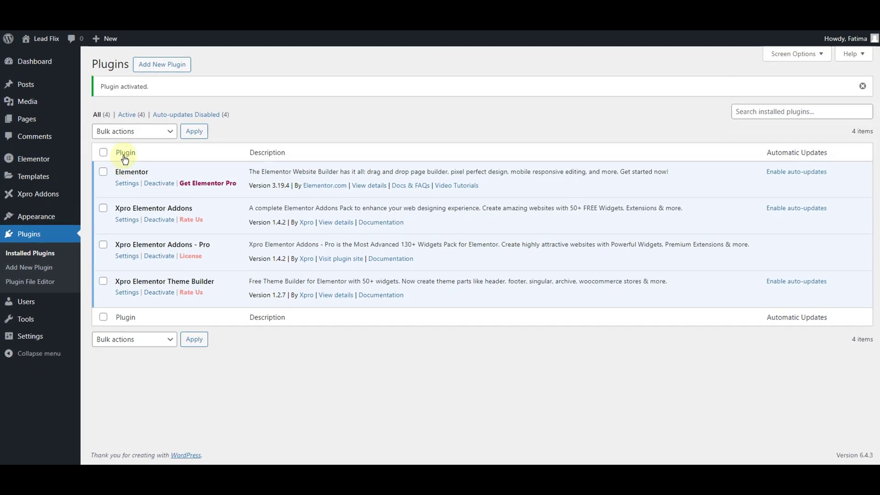
Step: Turn on the Enable All switch in the Xpro Addons Widgets tab
left_click(68, 199)
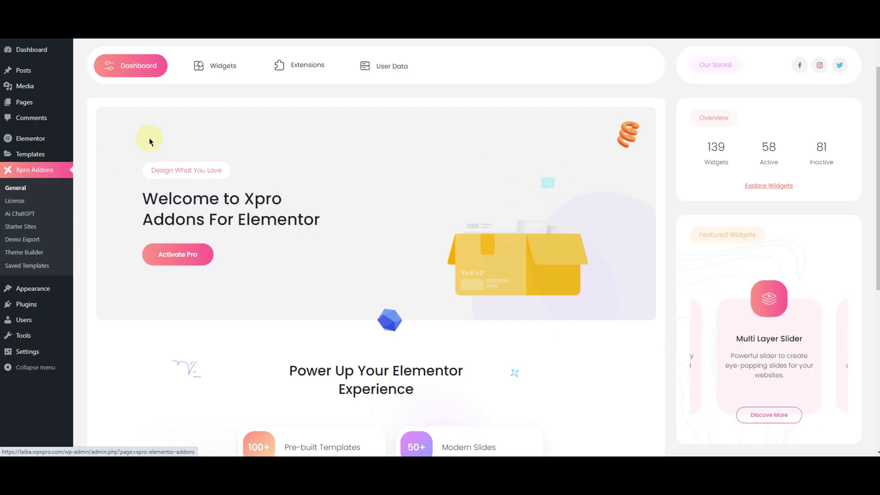
left_click(216, 77)
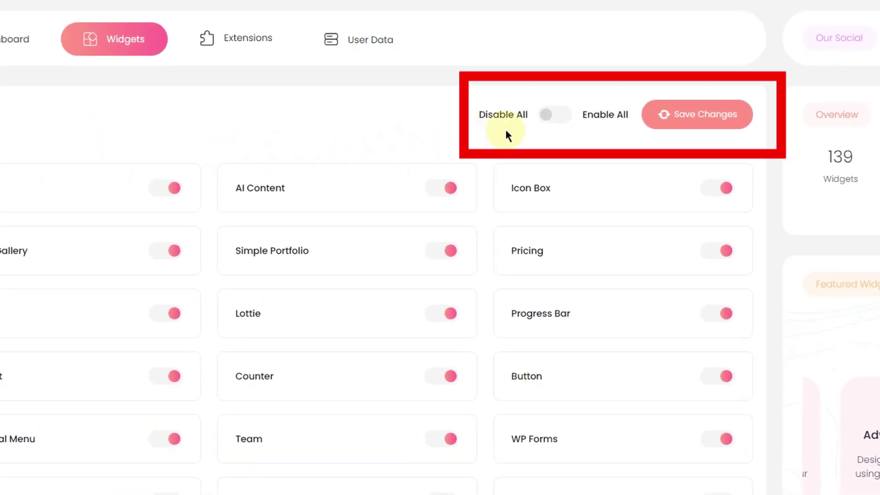
left_click(546, 117)
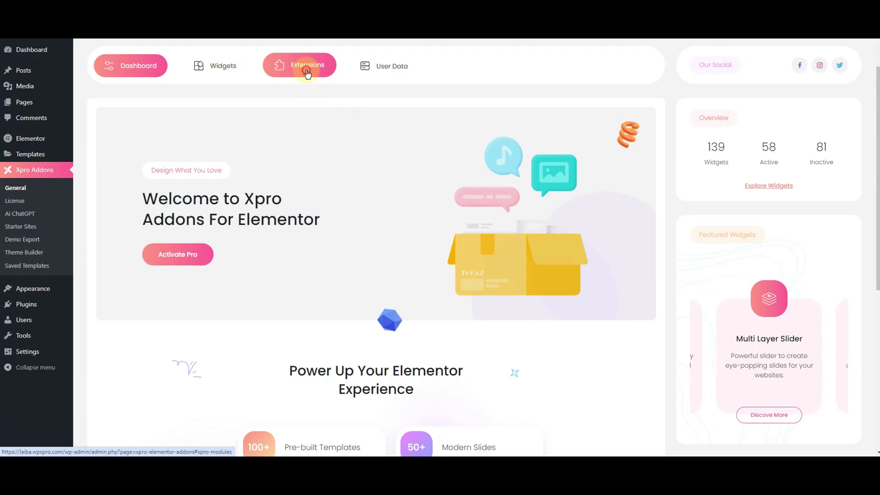
Step: Review the Xpro Extensions tab modules, then go to the Ai ChatGPT page
left_click(307, 74)
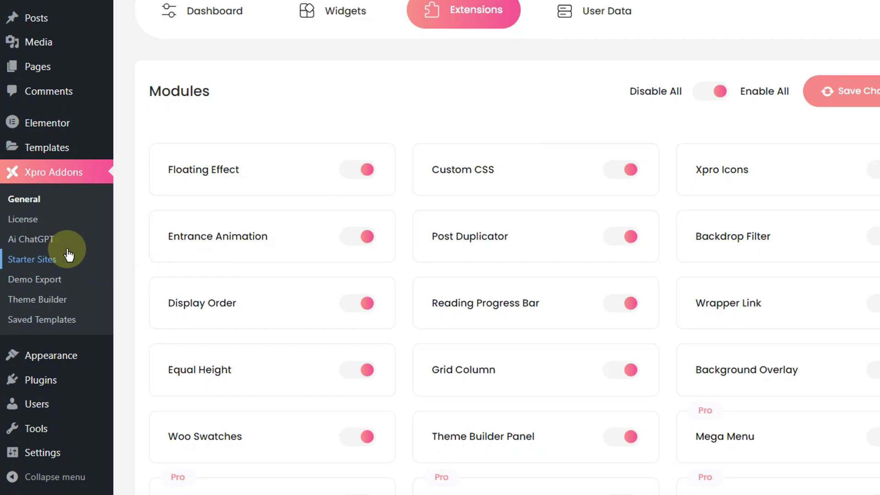
left_click(47, 246)
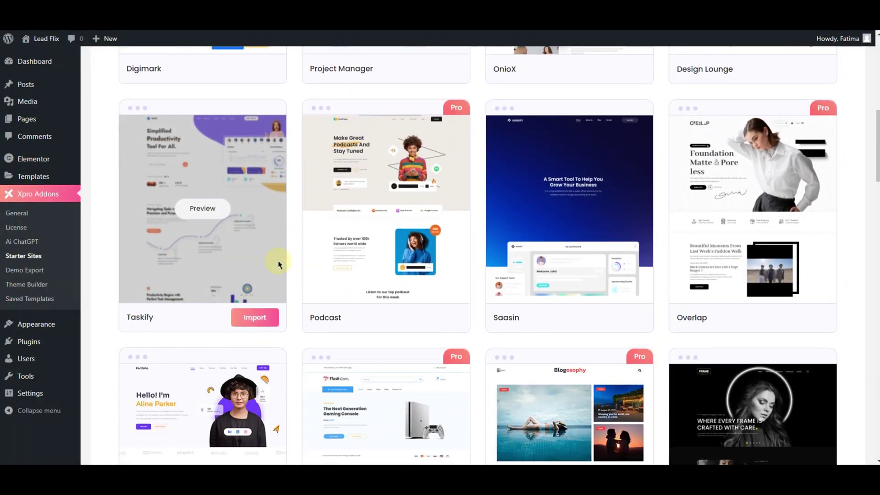
scroll(278, 261, "down", 5)
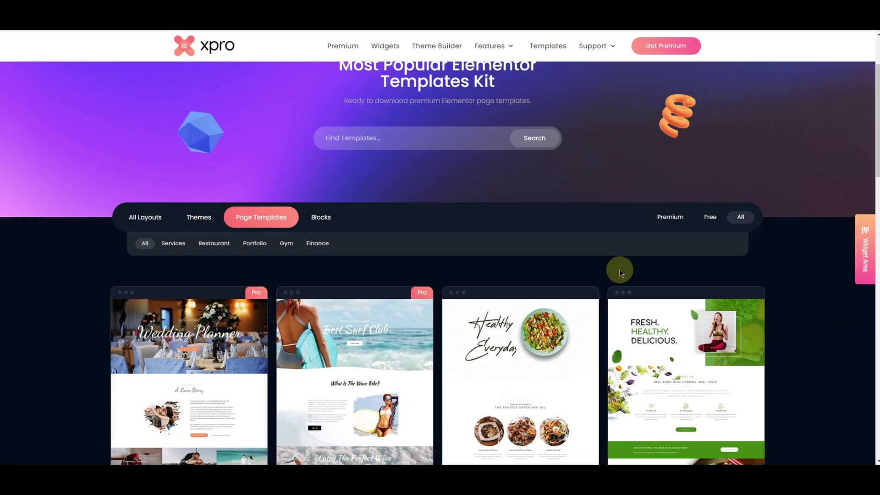
Step: Filter the Xpro template gallery to Blocks and scroll through the block designs
scroll(620, 274, "down", 15)
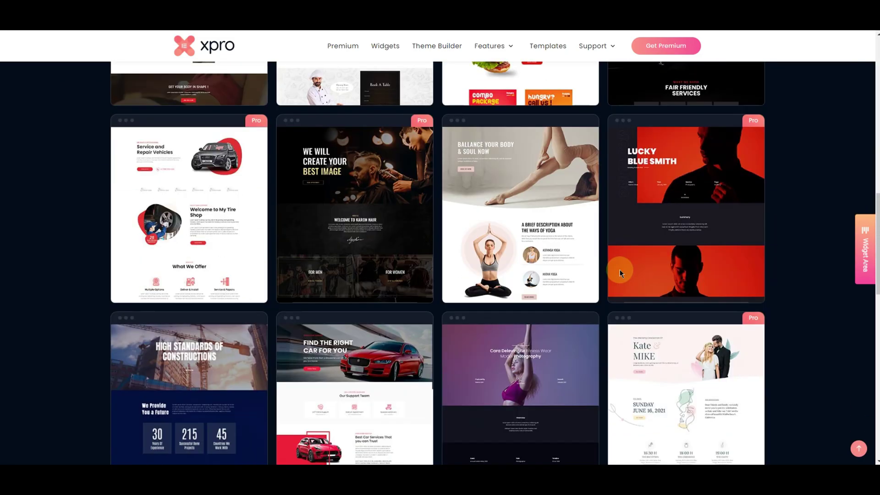
scroll(619, 274, "down", 10)
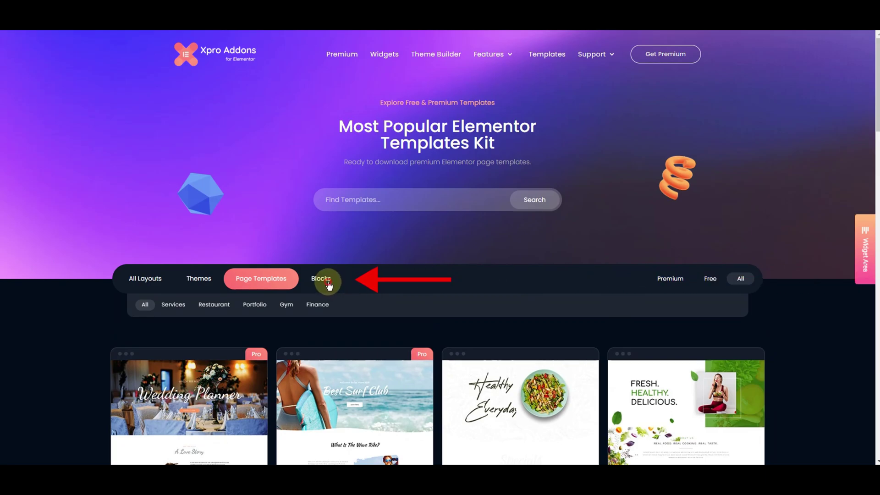
left_click(328, 283)
scroll(412, 339, "down", 10)
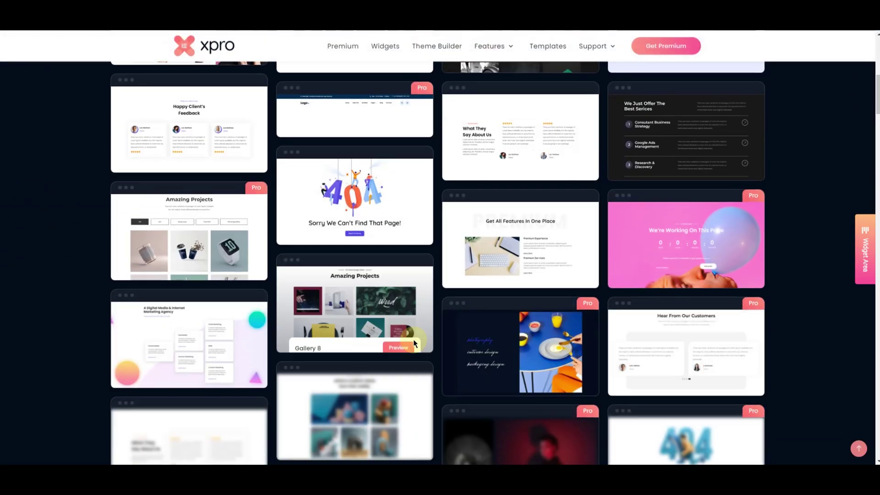
scroll(413, 339, "down", 10)
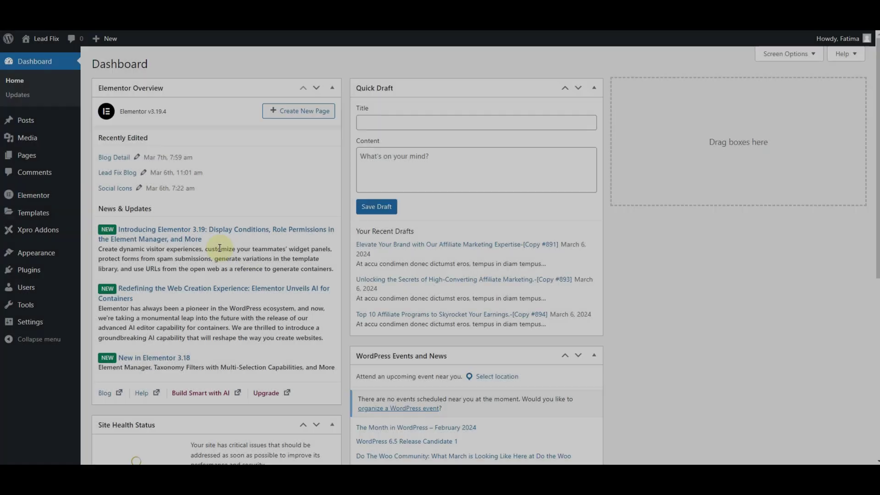
Step: Add a new blank page and publish it, confirming the publish
mouse_move(65, 157)
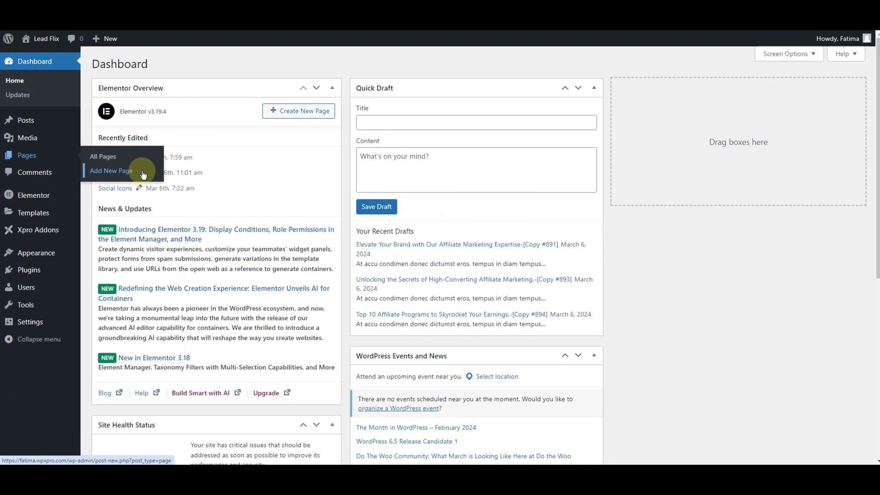
left_click(143, 174)
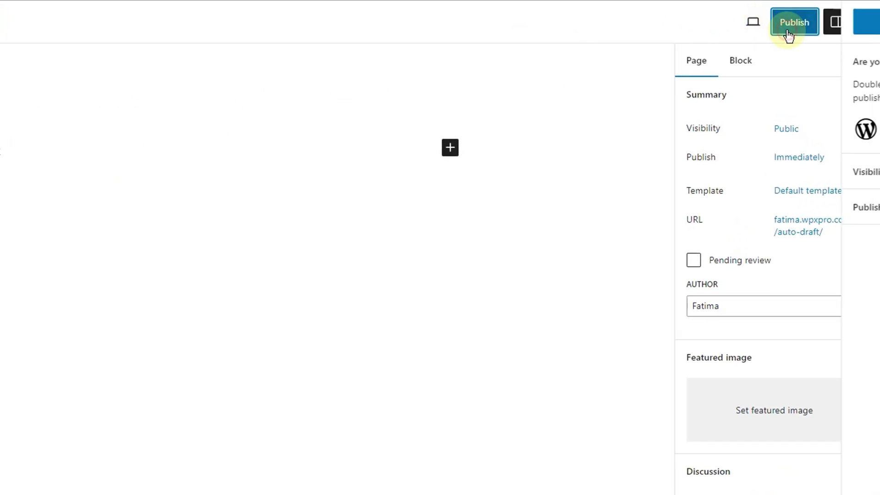
left_click(788, 36)
left_click(771, 31)
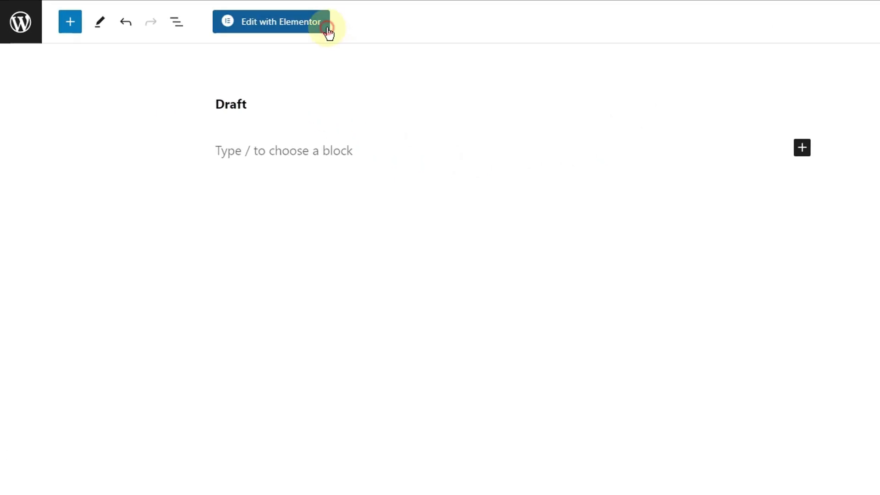
Step: Edit the page in Elementor, open the Xpro template library and browse the Pages templates
left_click(328, 33)
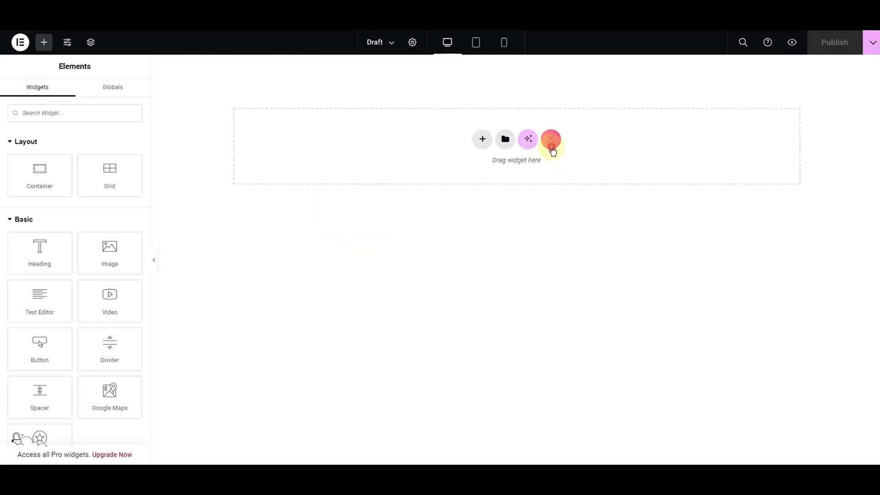
left_click(552, 148)
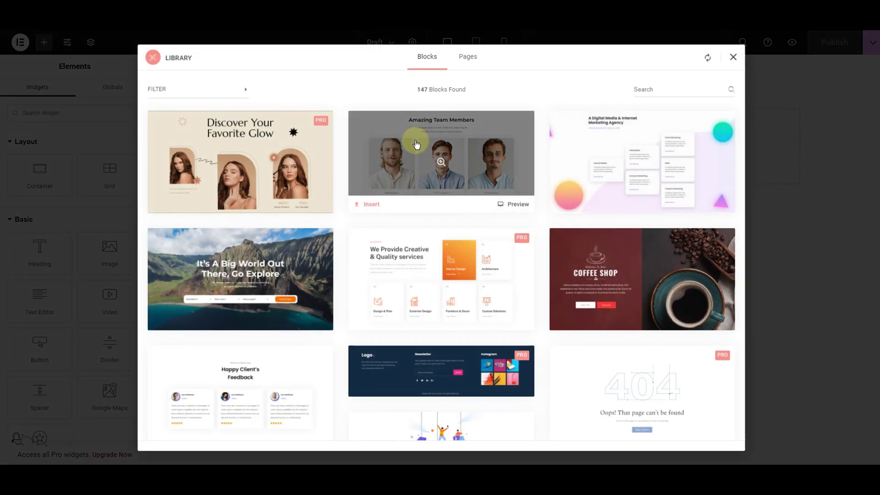
left_click(227, 92)
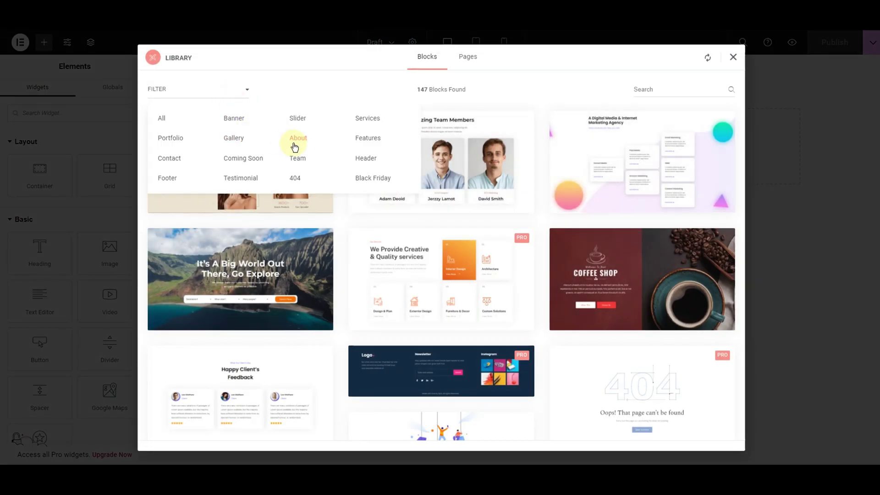
left_click(430, 89)
left_click(464, 61)
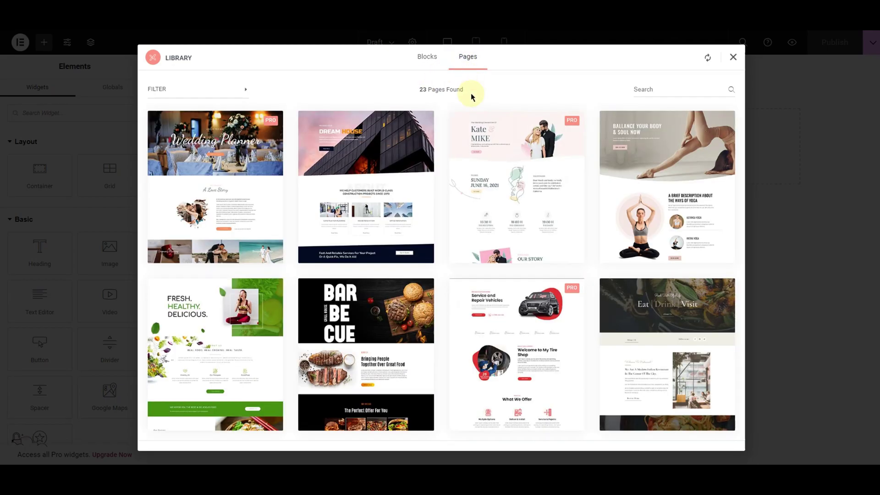
scroll(501, 231, "down", 5)
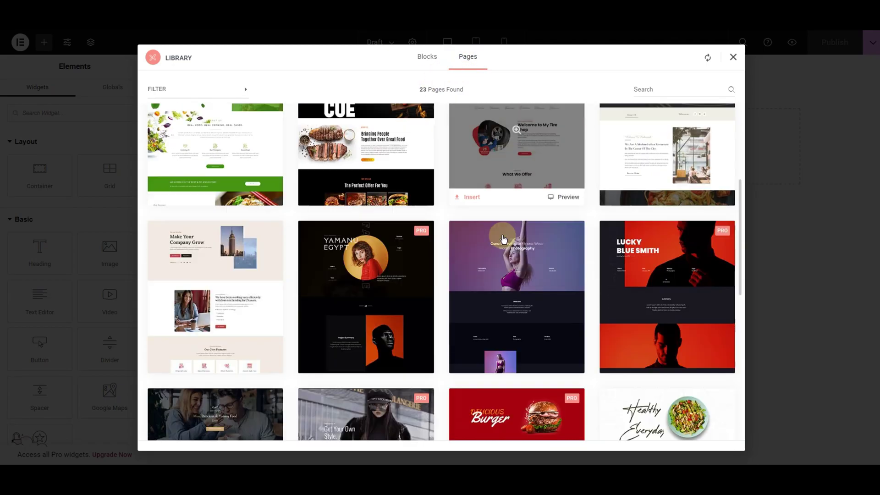
scroll(503, 238, "down", 10)
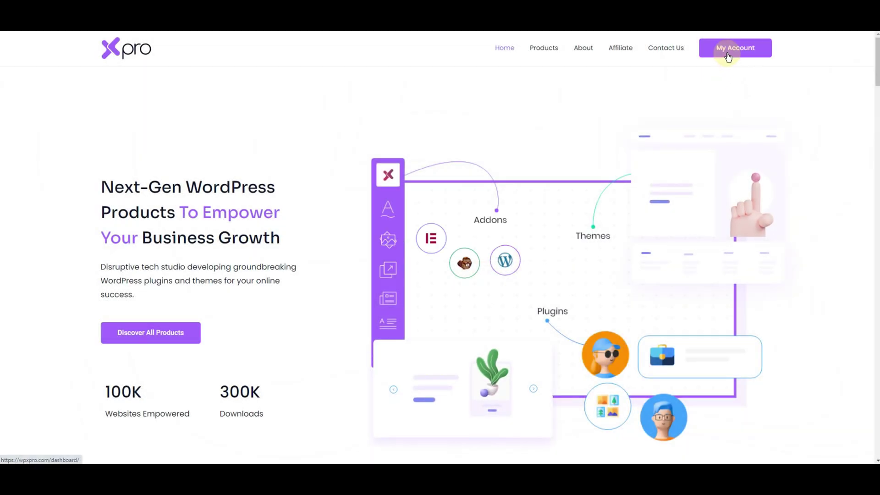
Step: Go from My Account to the Login page and enter the account e-mail and password
left_click(727, 56)
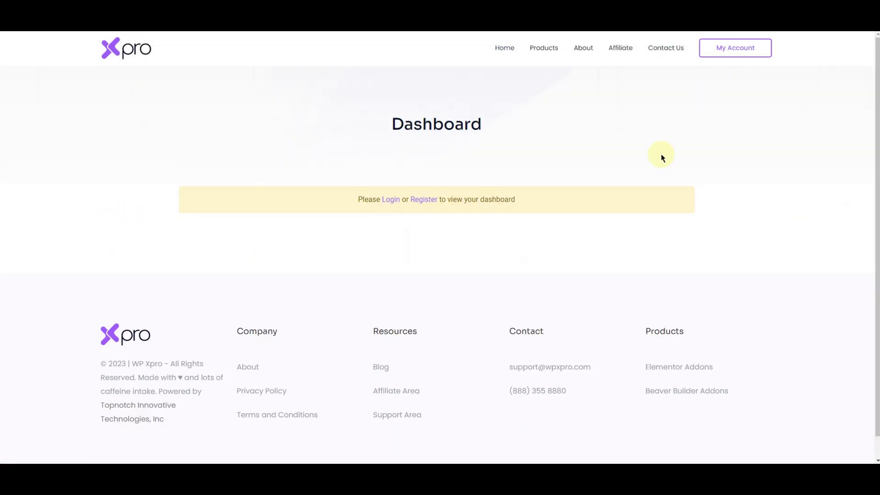
left_click(389, 204)
left_click(390, 219)
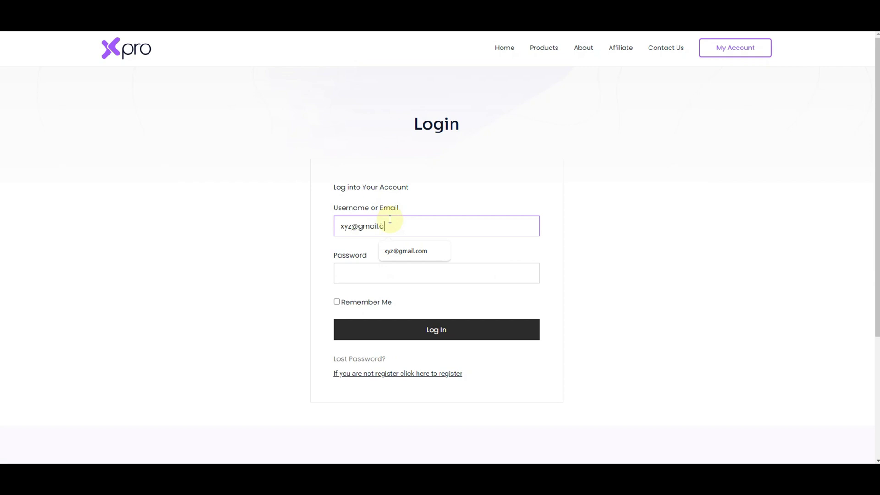
left_click(396, 271)
type("••")
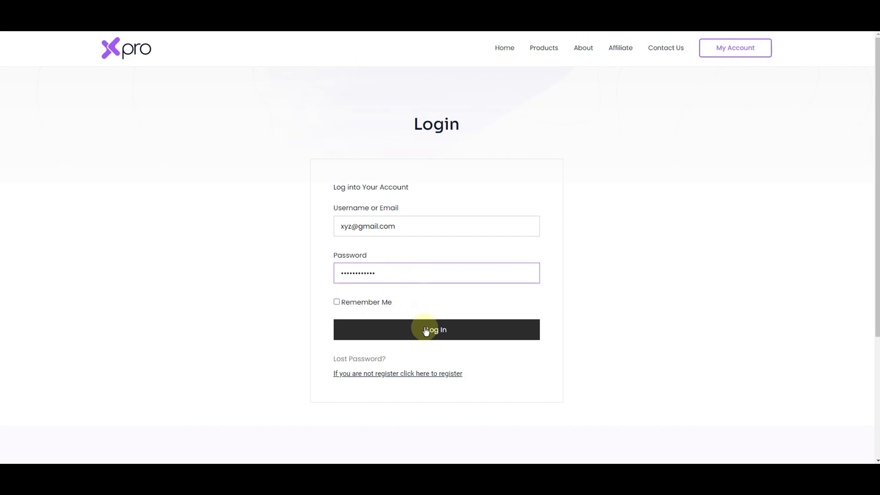
Step: Log in to the WPXpro account and bring up the empty 'Submit a Support Ticket' form under My Tickets
left_click(428, 339)
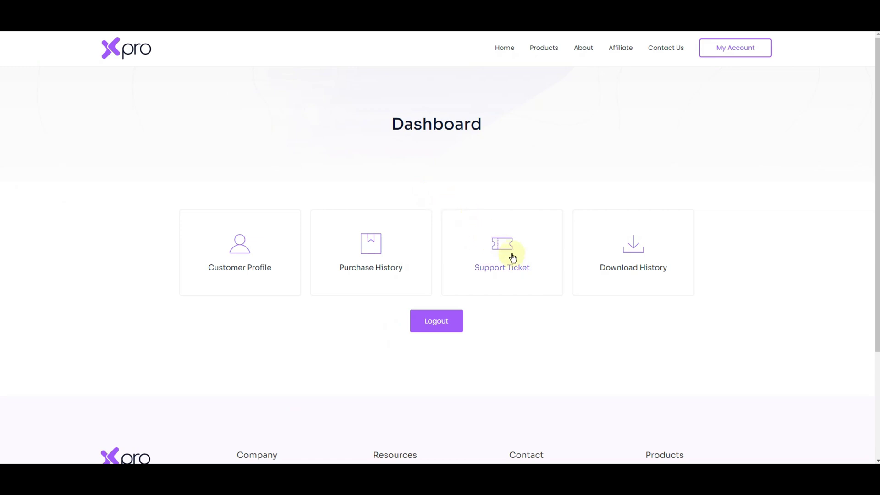
left_click(525, 270)
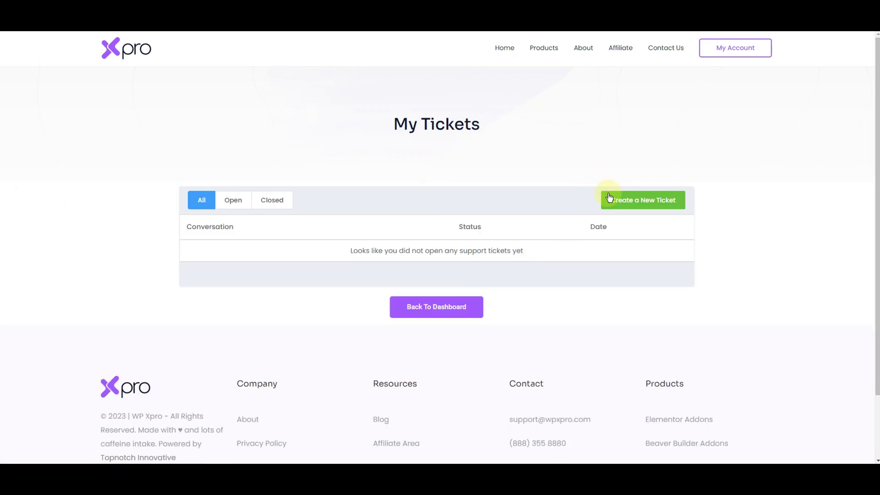
left_click(612, 202)
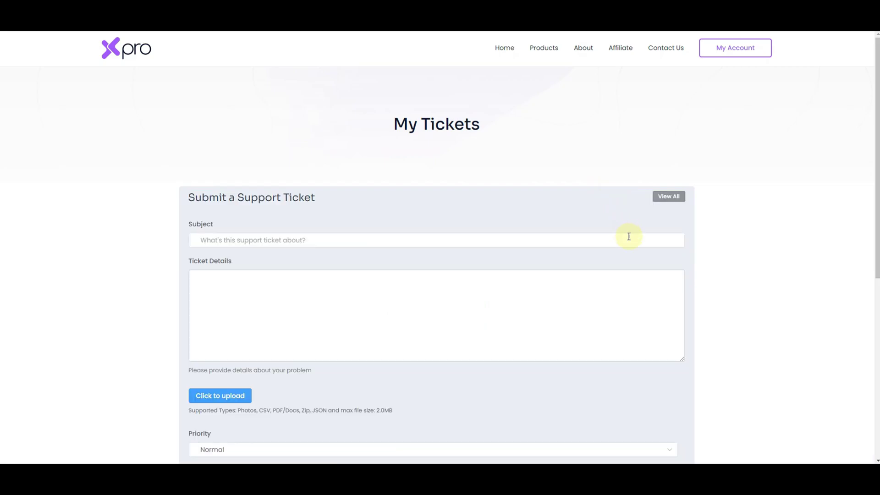
scroll(634, 281, "down", 2)
scroll(635, 281, "down", 1)
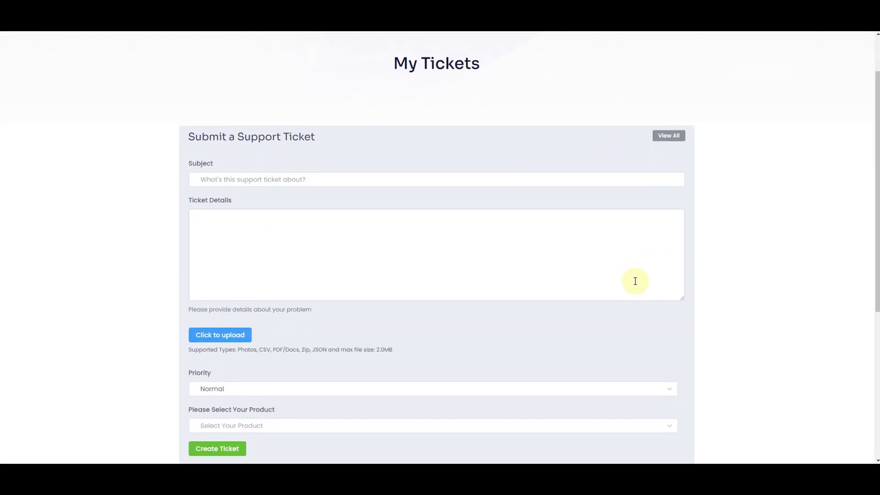